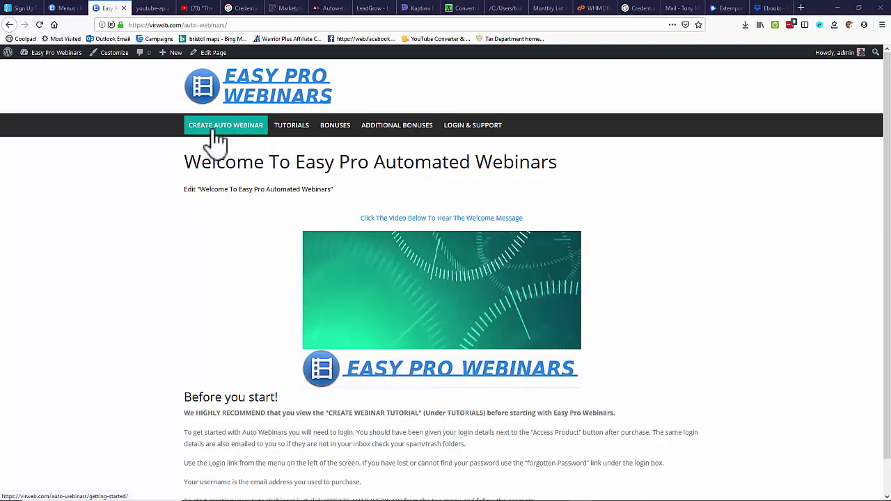
- Start creating an auto webinar with Diet as the general subject and fill in the ClickBank affiliate nickname
left_click(230, 136)
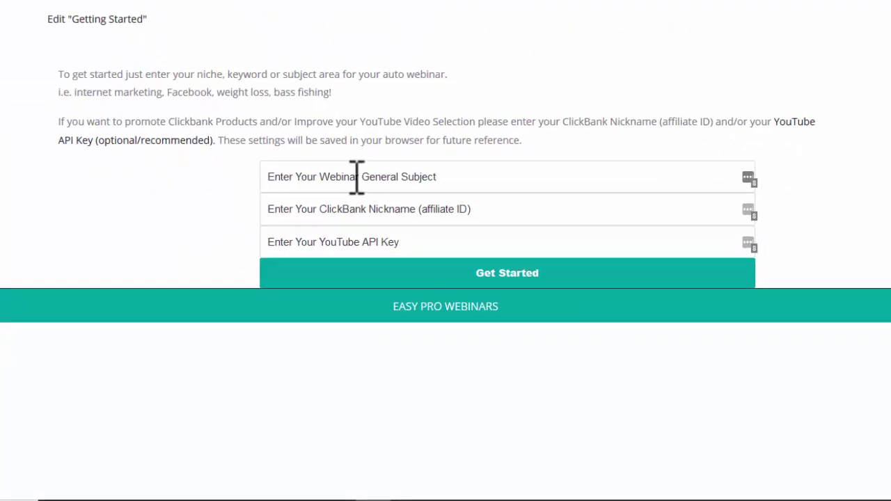
left_click(357, 177)
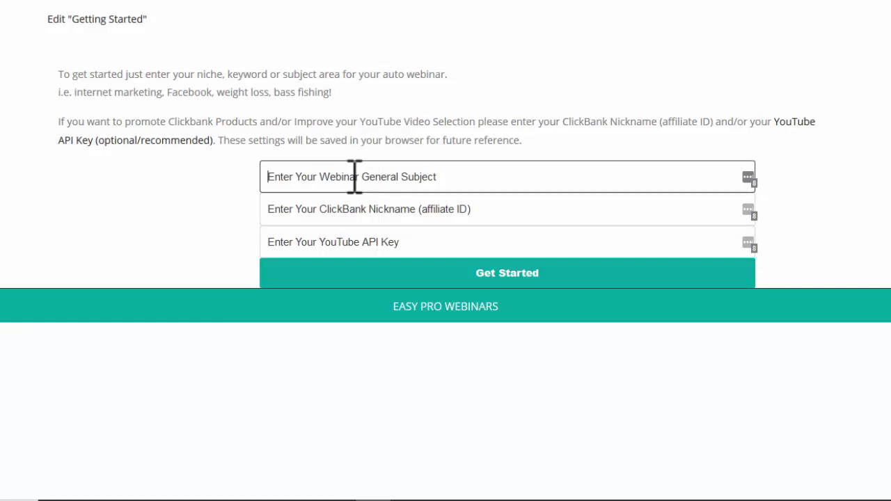
type("Diet")
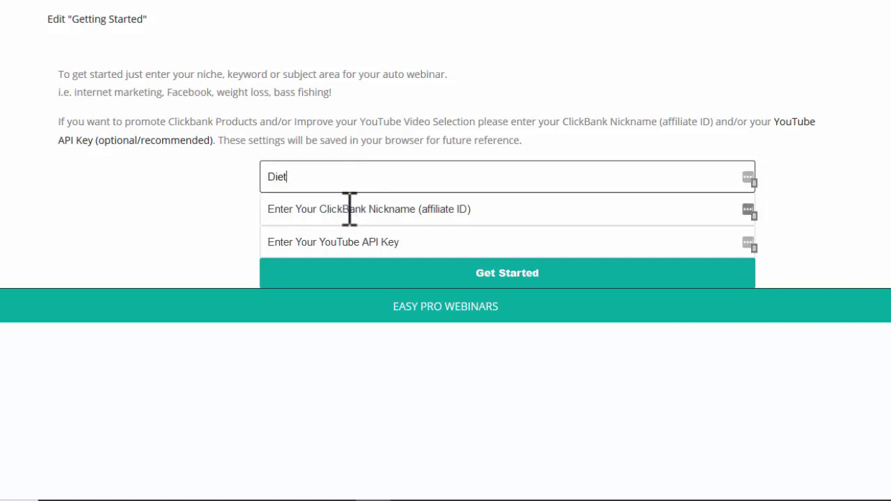
left_click(350, 209)
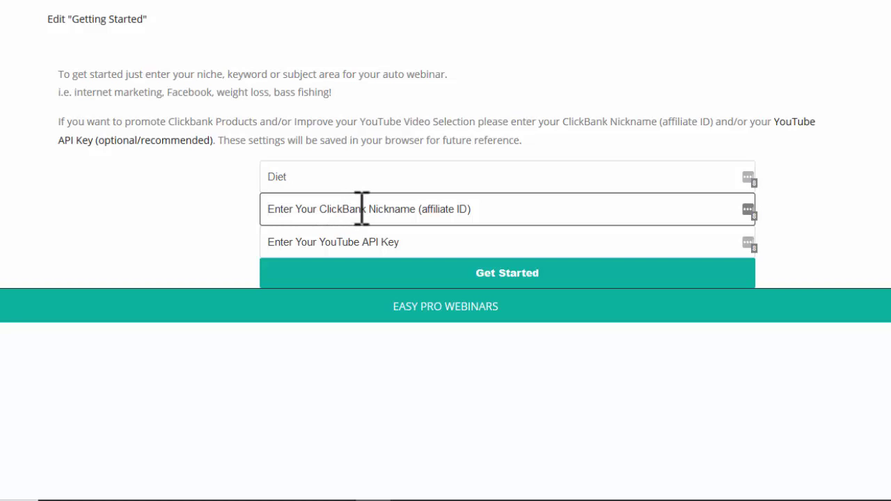
type("f")
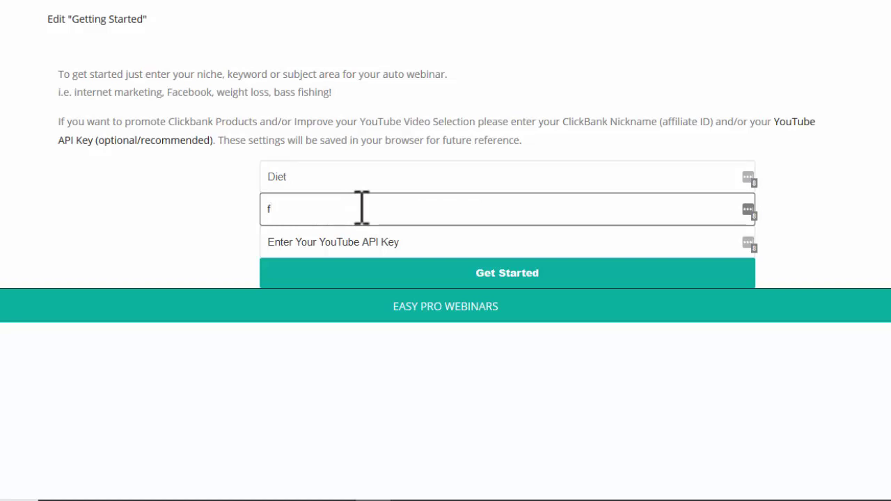
type("irstone01")
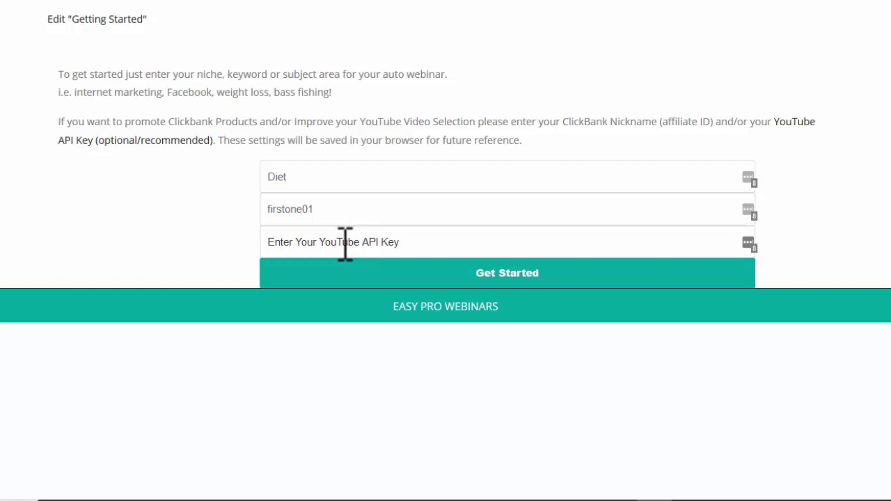
- Paste the YouTube API key and submit the getting-started form
right_click(296, 242)
left_click(318, 298)
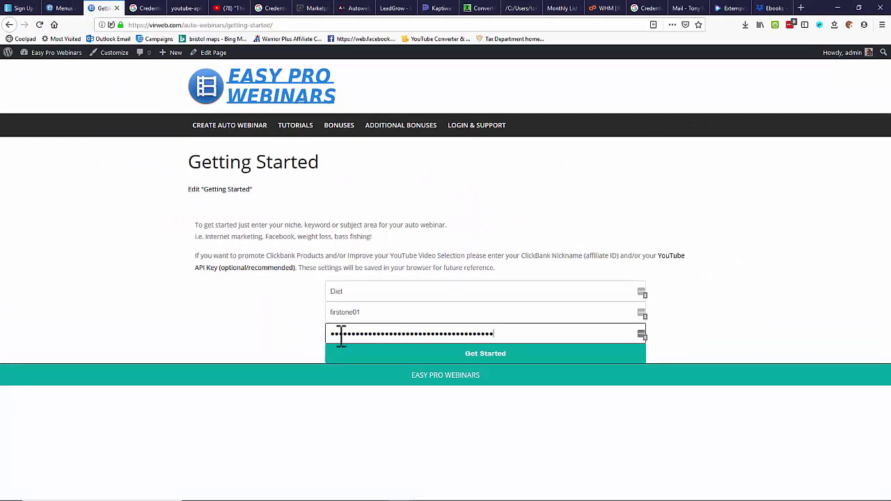
left_click(469, 355)
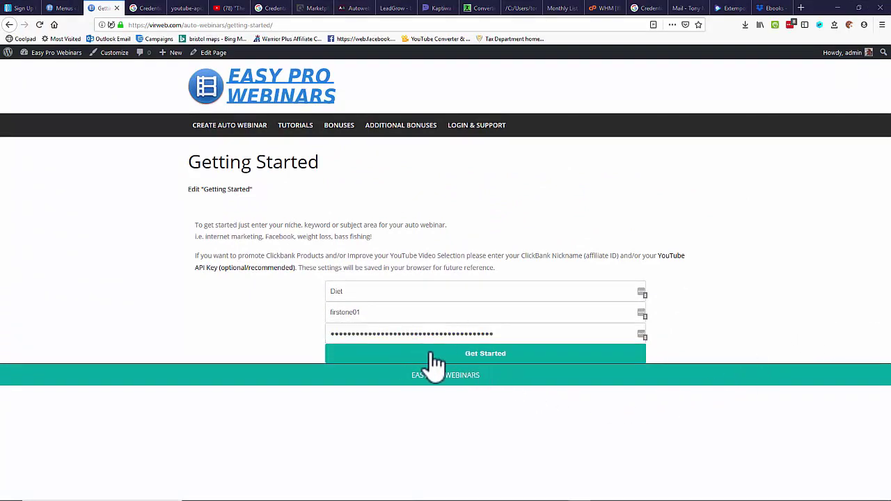
left_click(477, 353)
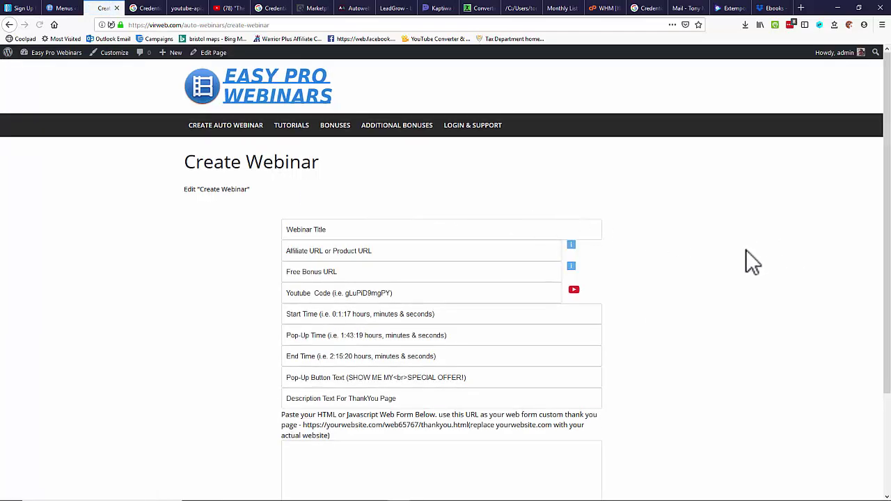
- Choose the ClickBank product "1 Week Diet - Epic New Weight Loss Offer For 2019!" for the affiliate URL
scroll(742, 251, "down", 1)
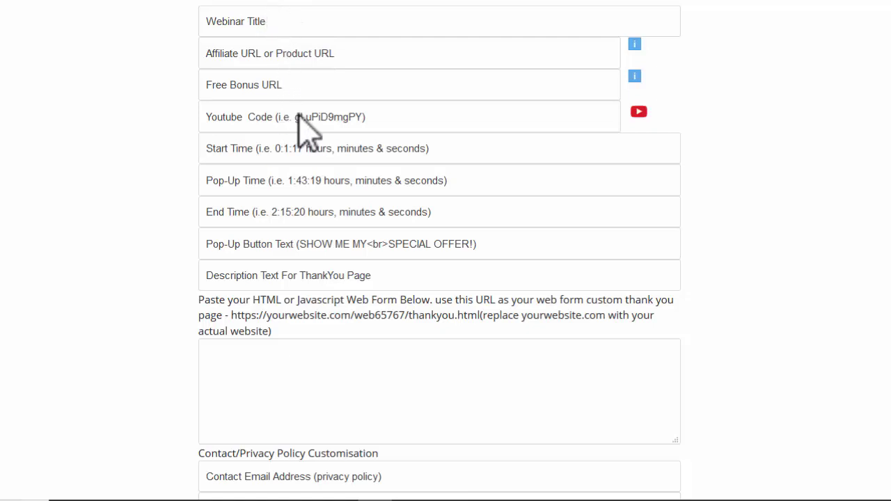
left_click(264, 53)
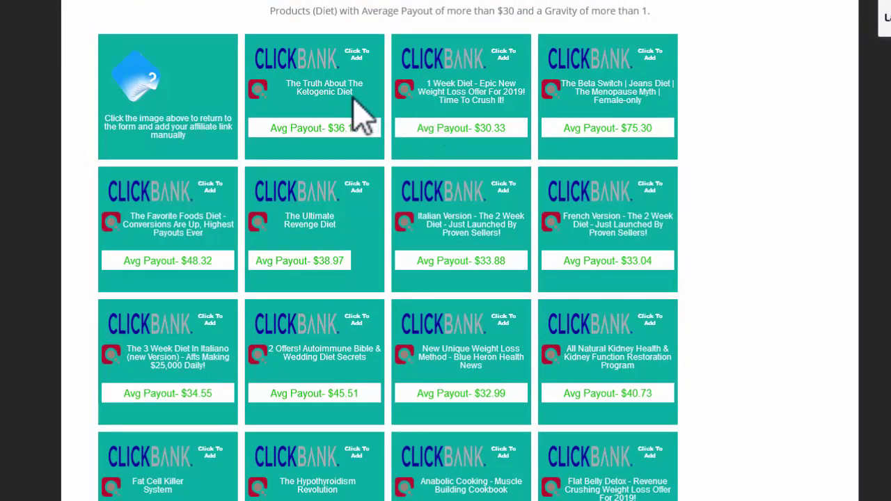
scroll(474, 199, "down", 3)
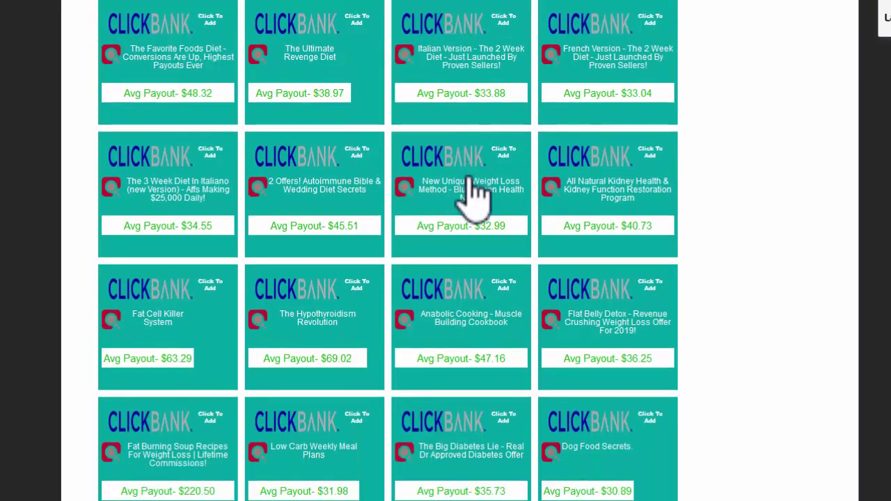
scroll(474, 195, "up", 3)
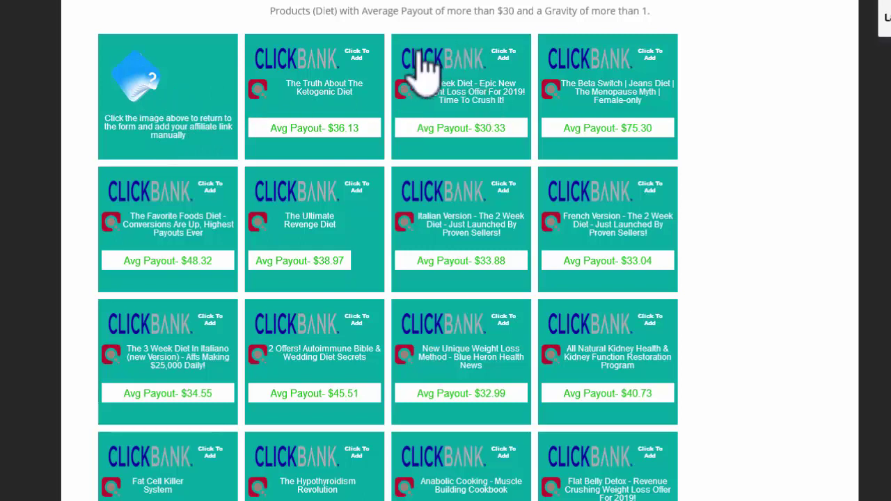
left_click(460, 66)
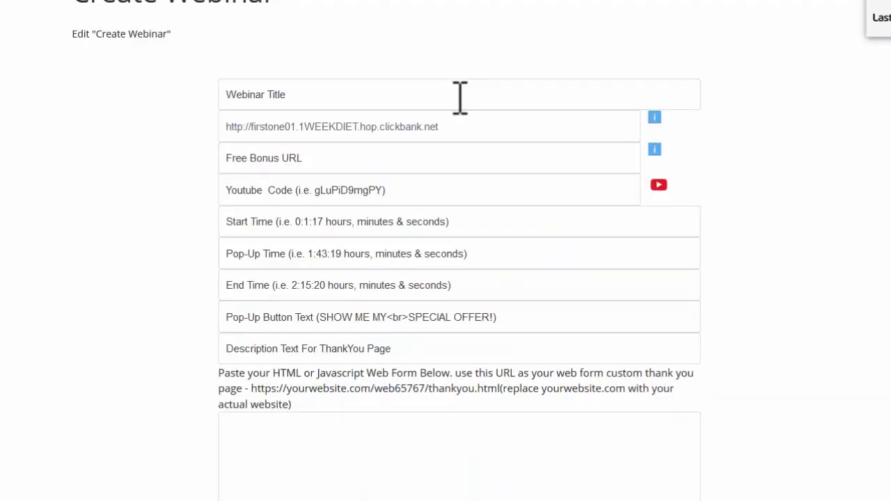
- Select the Slim Down Strategy book as the free attendance bonus for the webinar
left_click_drag(228, 127, 302, 125)
left_click(299, 143)
left_click(299, 158)
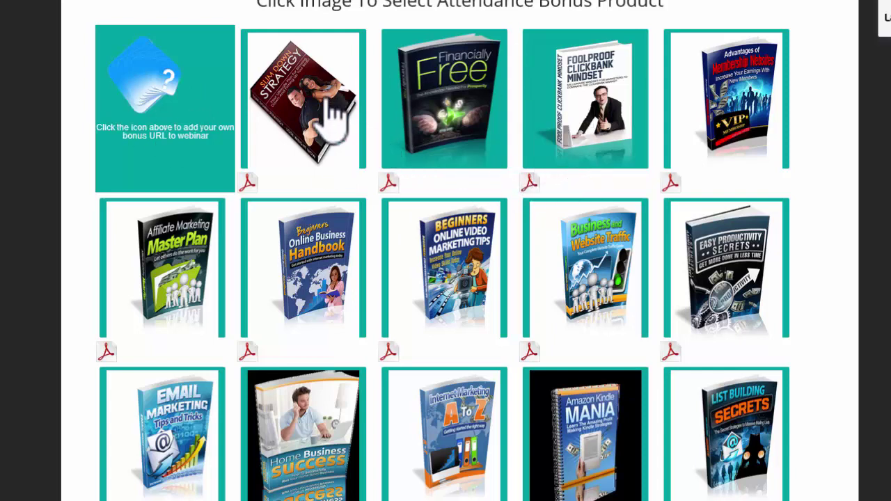
left_click(298, 94)
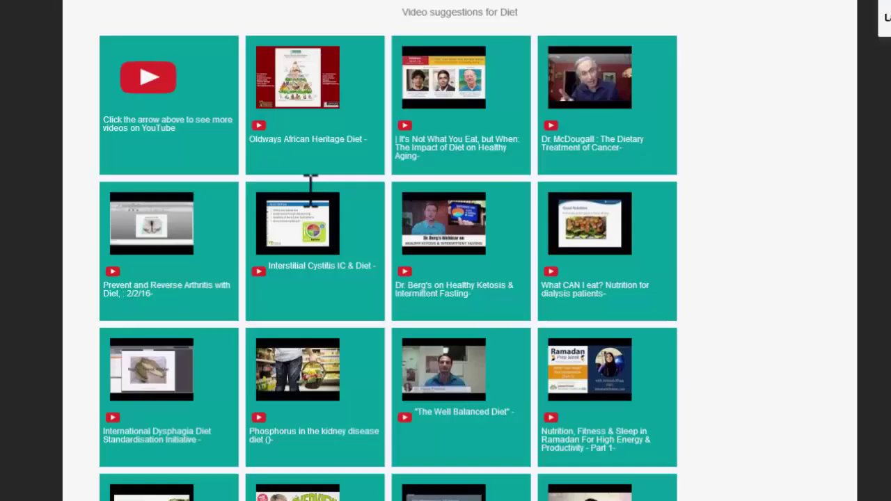
- Preview the suggested video "The Well Balanced Diet" on YouTube, then select it as the webinar video
scroll(519, 178, "down", 5)
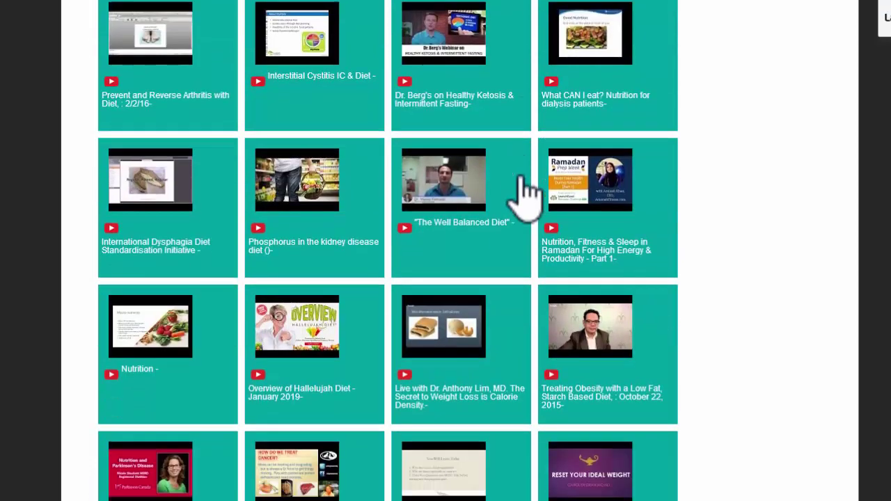
scroll(519, 182, "up", 3)
scroll(519, 188, "up", 2)
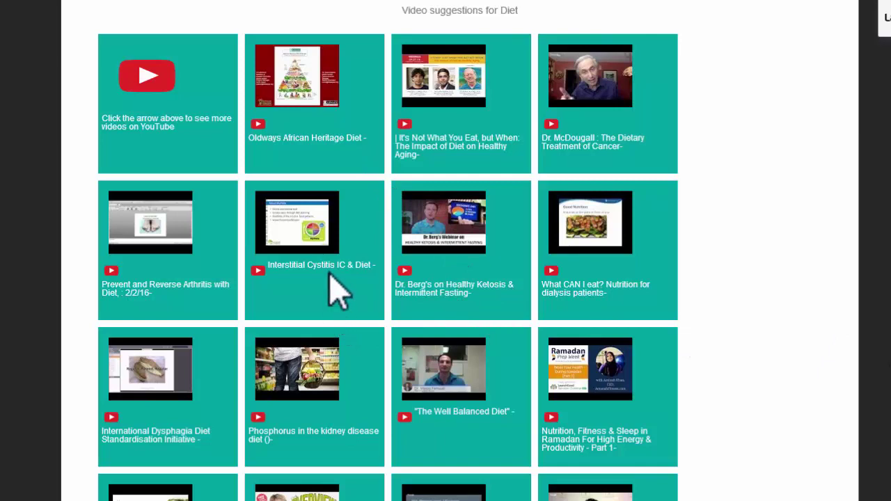
scroll(330, 278, "down", 1)
scroll(337, 296, "up", 3)
left_click(405, 418)
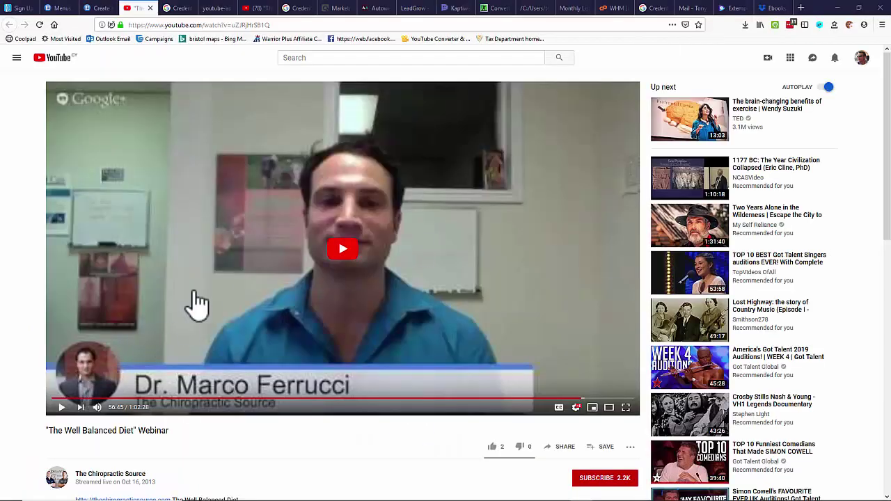
left_click(347, 260)
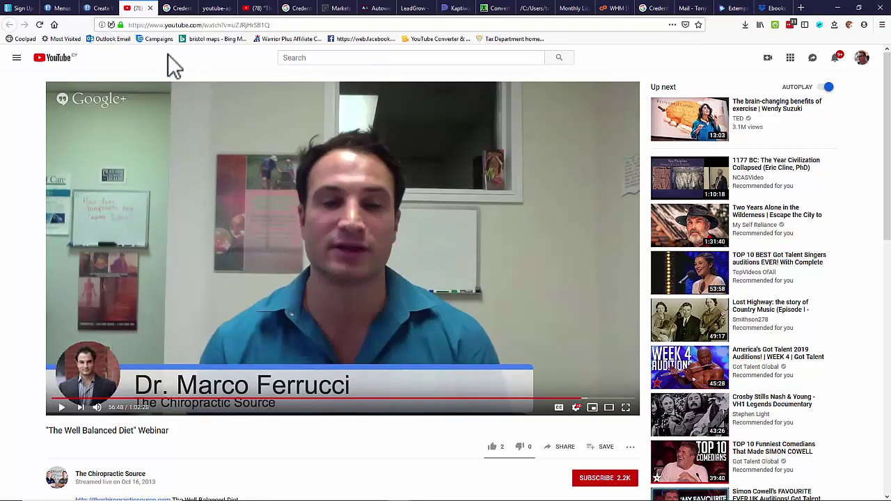
left_click(99, 10)
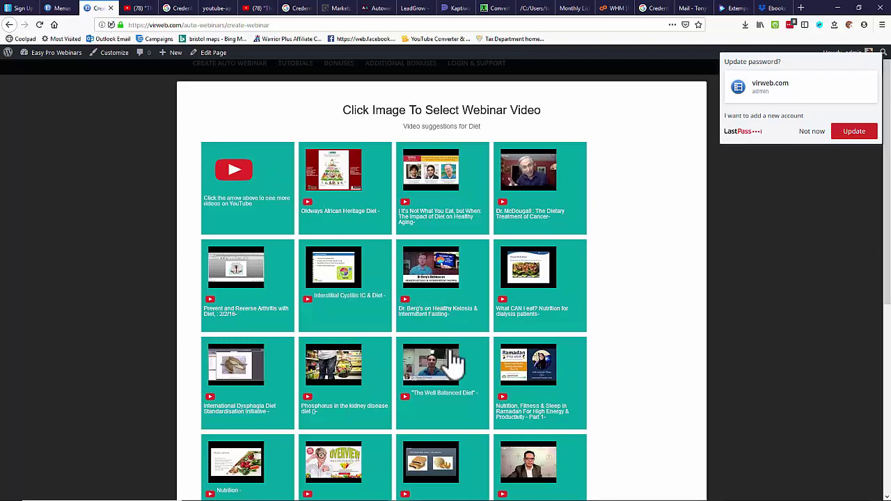
left_click(435, 371)
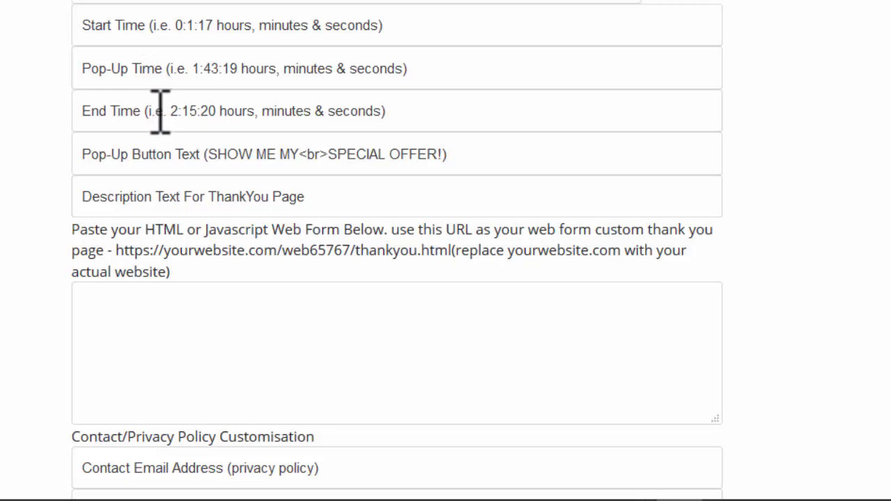
- Set the webinar's start time to 0:0:1
left_click(123, 30)
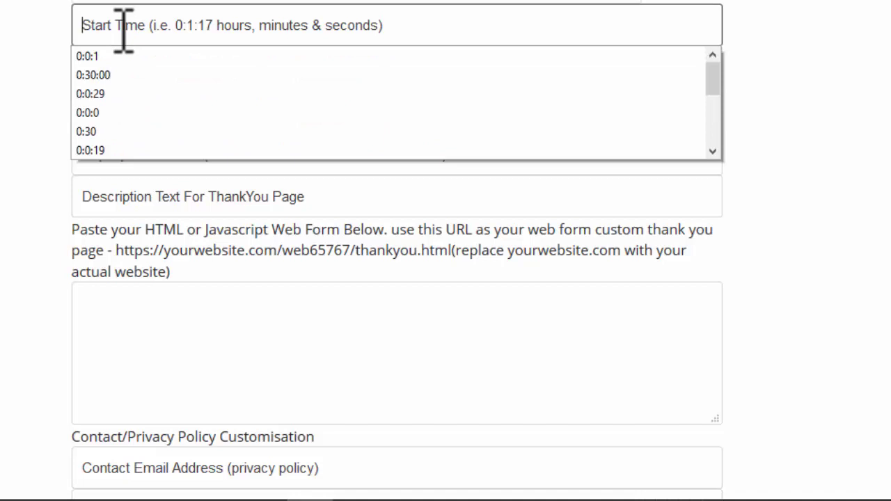
left_click(95, 74)
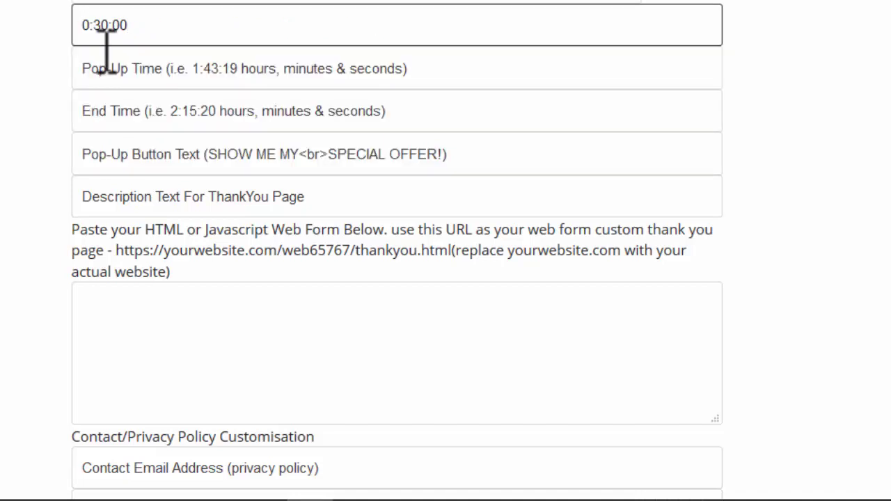
triple_click(204, 21)
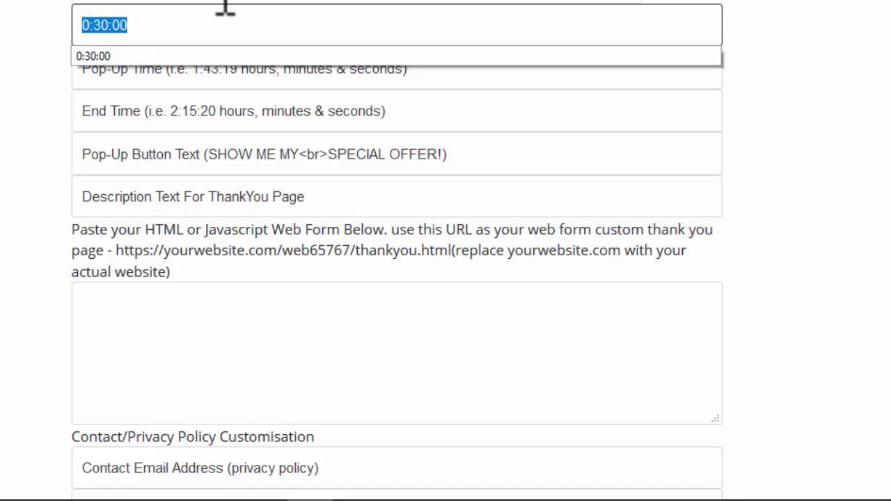
type("0:0")
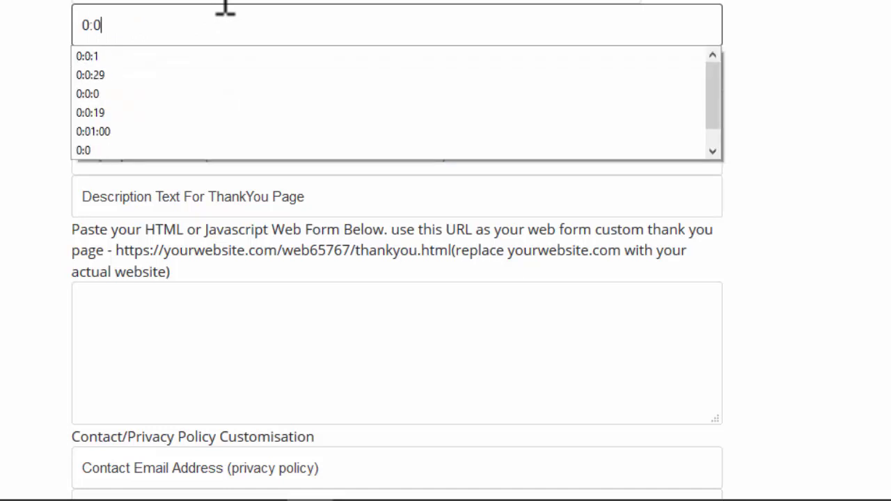
type(":1")
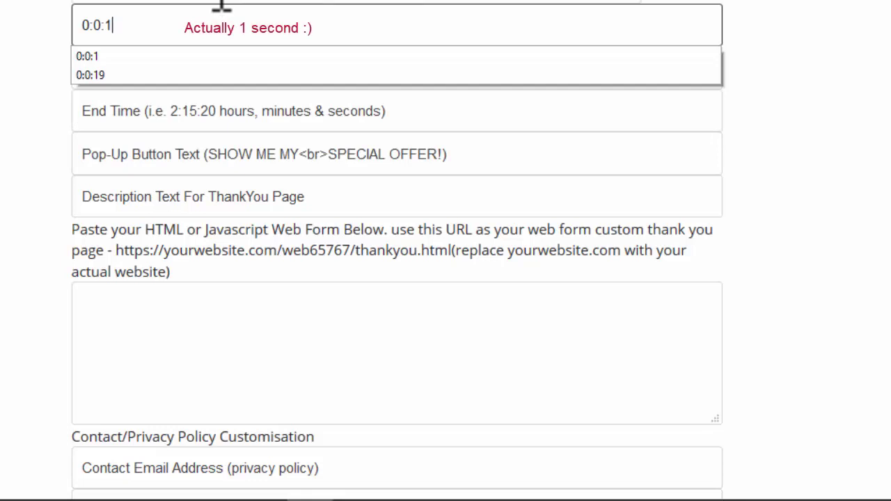
left_click(764, 21)
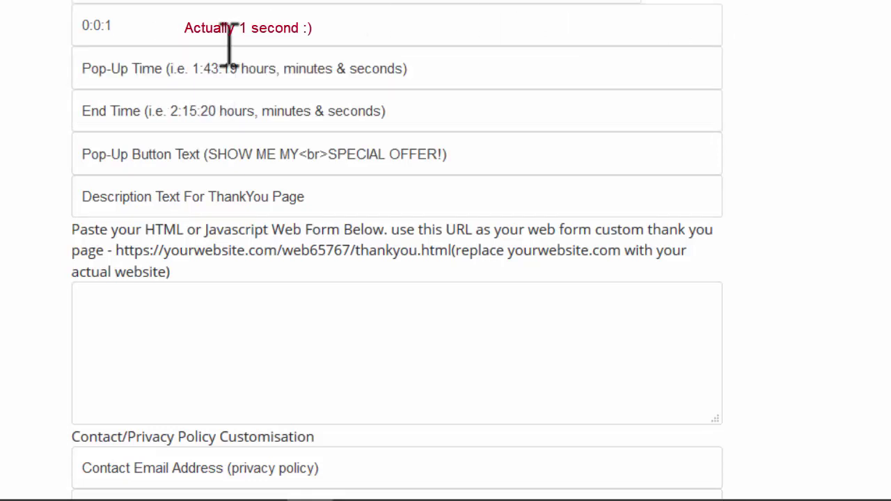
- Set the webinar's end time to 1:0:0
left_click(114, 115)
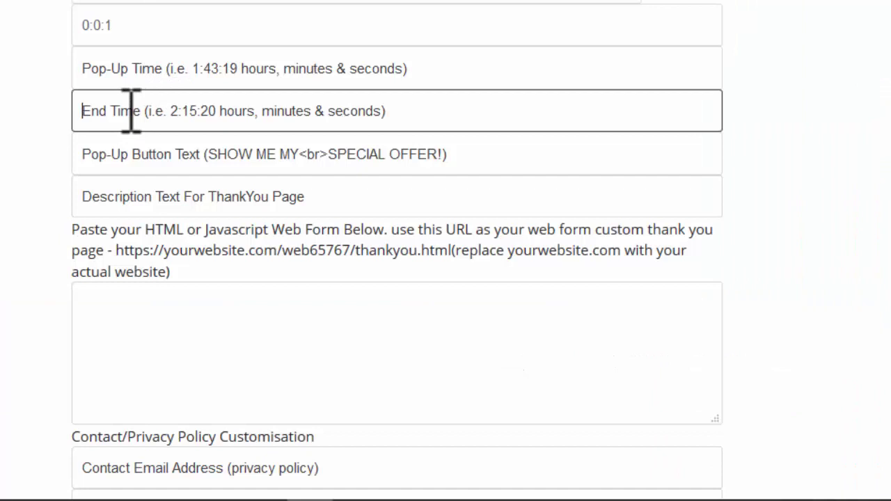
type("1:0")
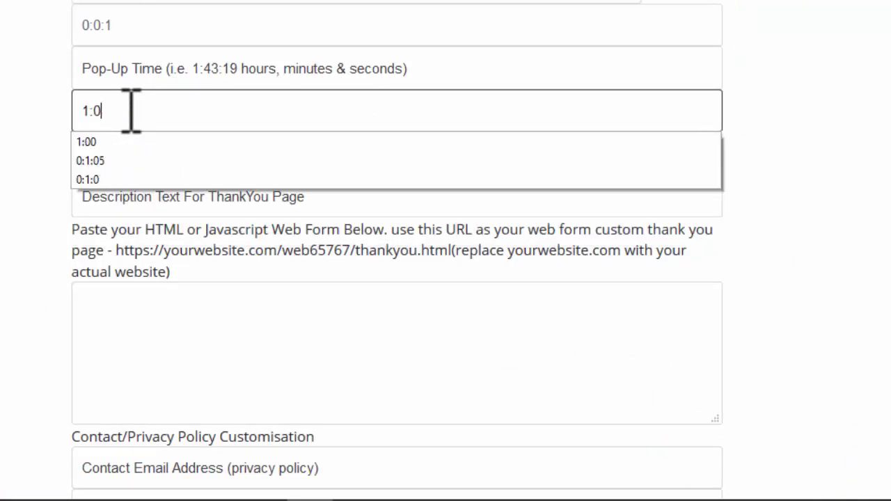
type(":0")
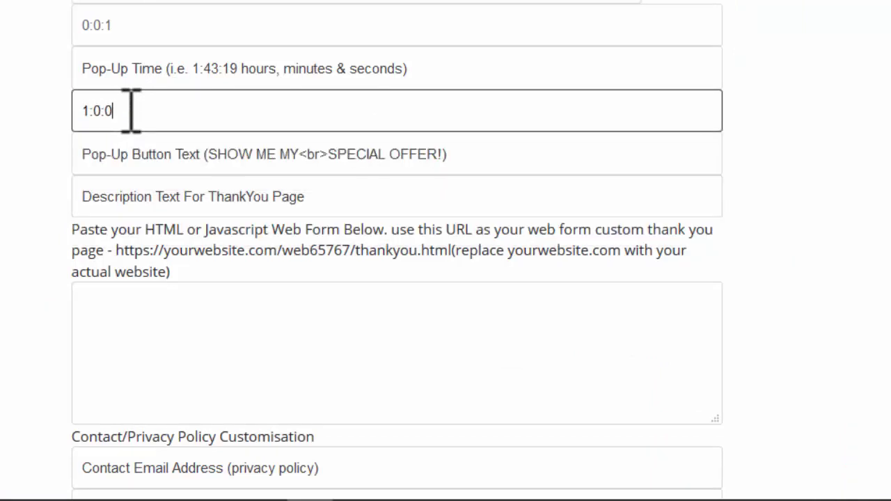
- Set the webinar's pop-up time to 0:54:0
left_click(154, 67)
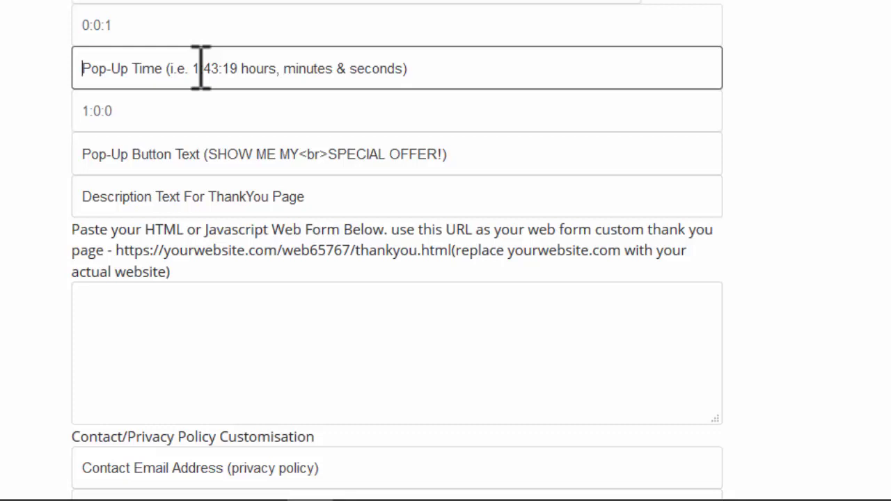
type("0")
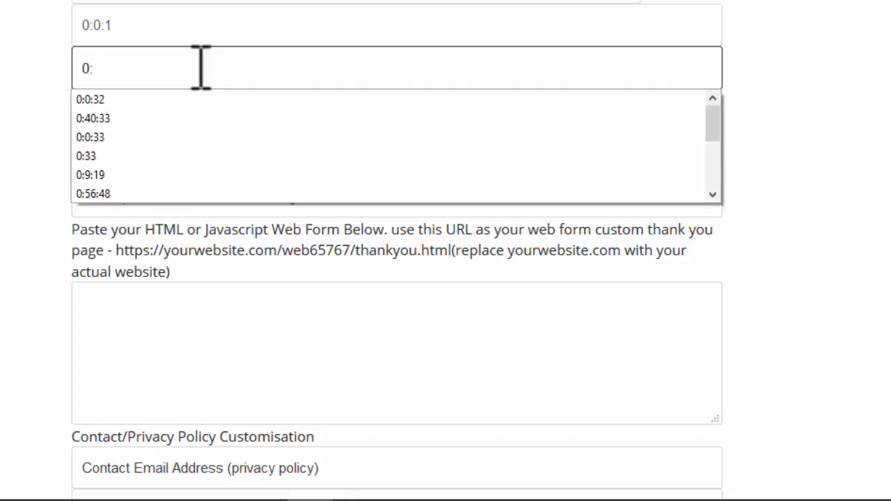
type(":54")
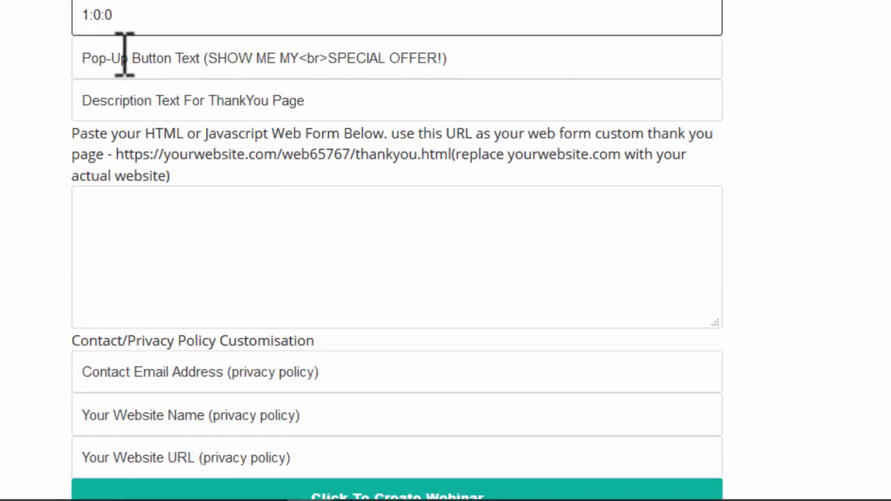
left_click(147, 1)
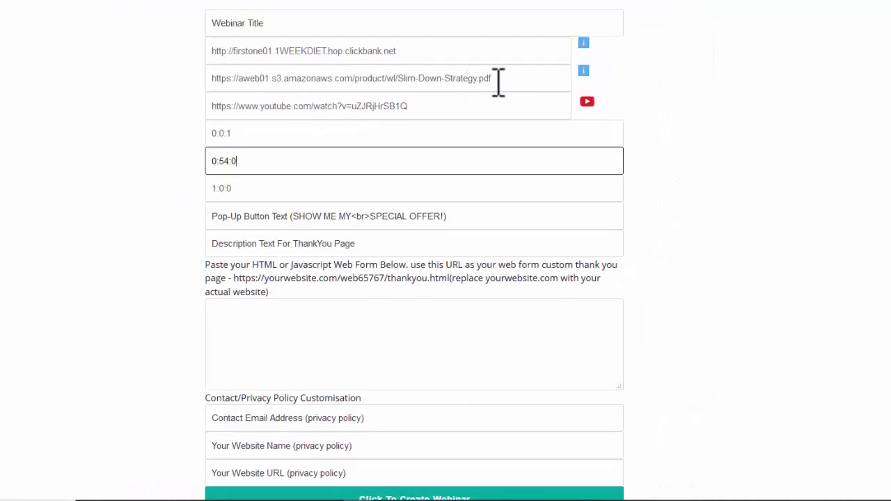
- Review the chosen Slim Down Strategy attendance bonus and the pop-up button text field
left_click_drag(505, 79, 302, 81)
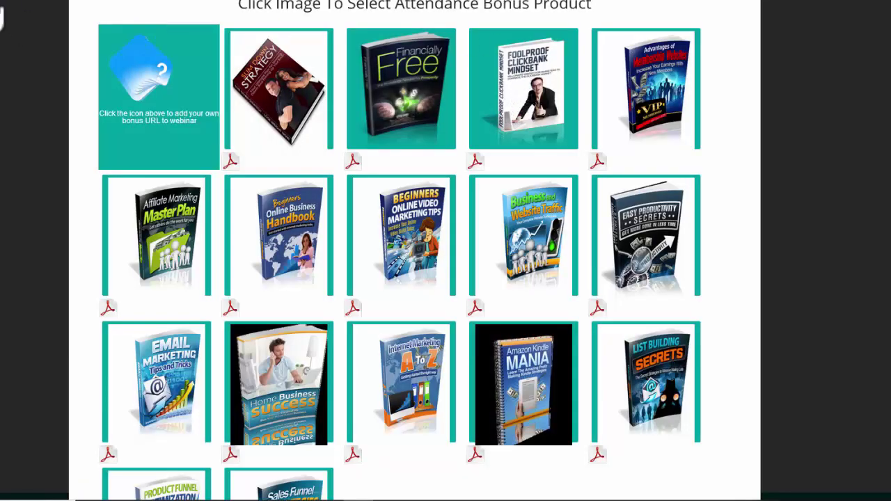
left_click(269, 75)
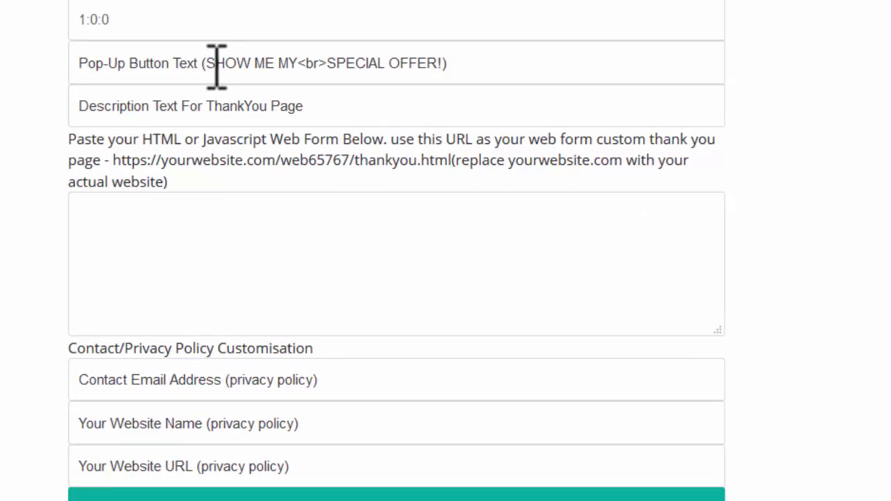
left_click(330, 64)
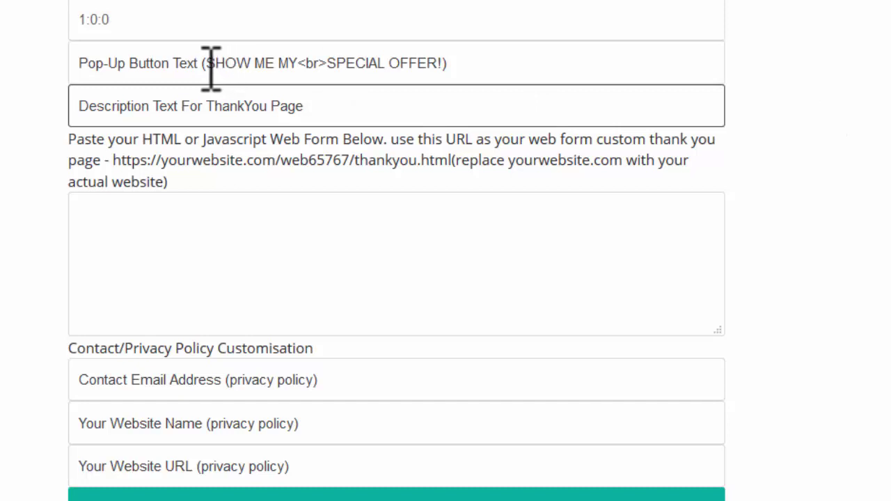
left_click(211, 67)
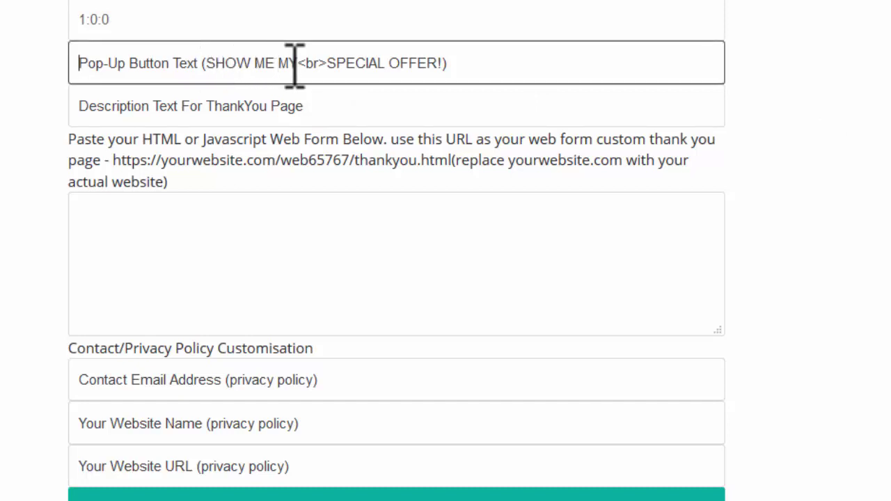
- Copy the full description paragraph from the YouTube video's page into the webinar's thank-you page description
left_click(204, 108)
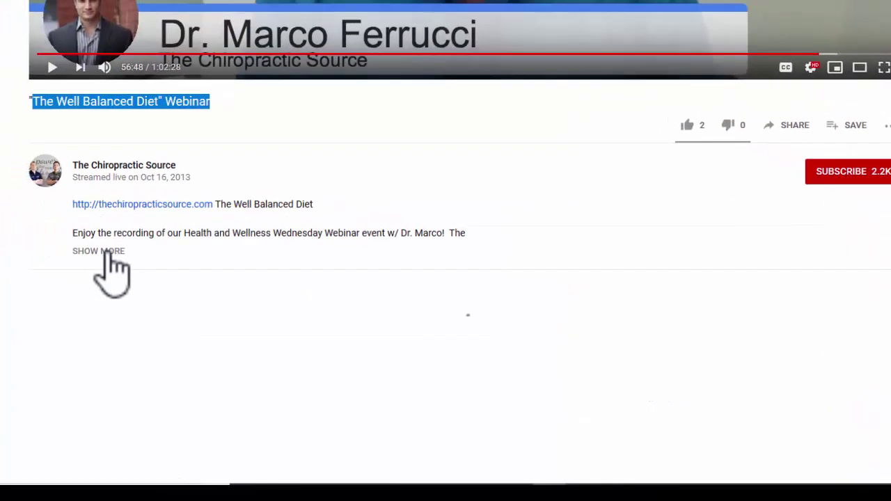
left_click(106, 253)
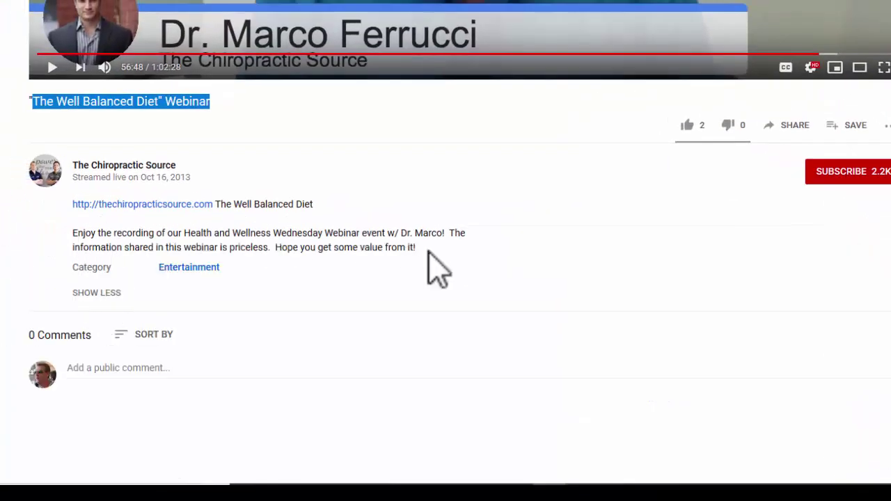
left_click_drag(418, 249, 72, 236)
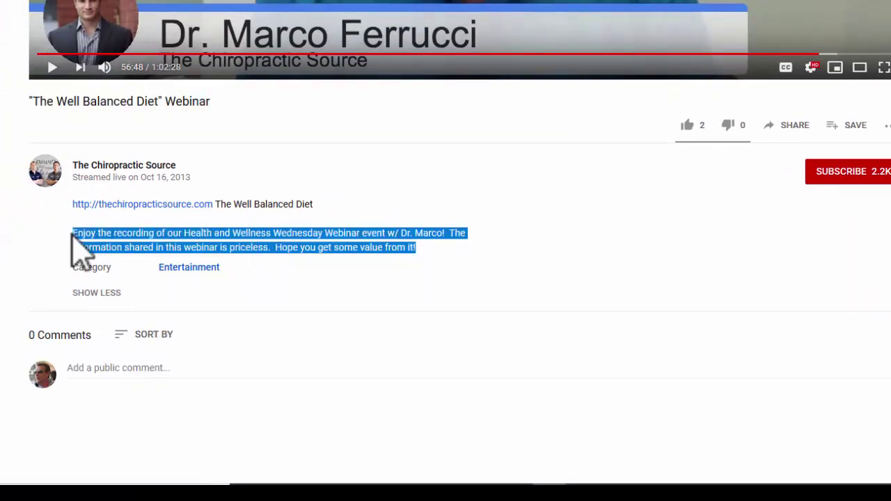
right_click(105, 234)
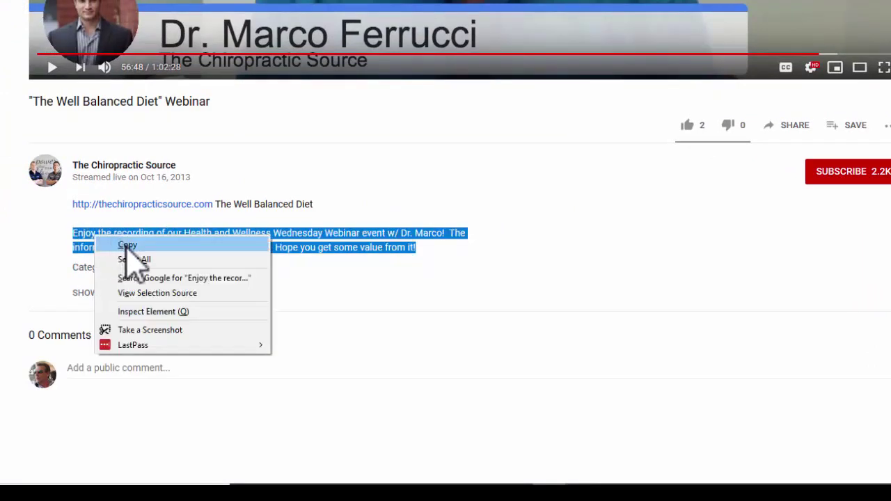
left_click(122, 248)
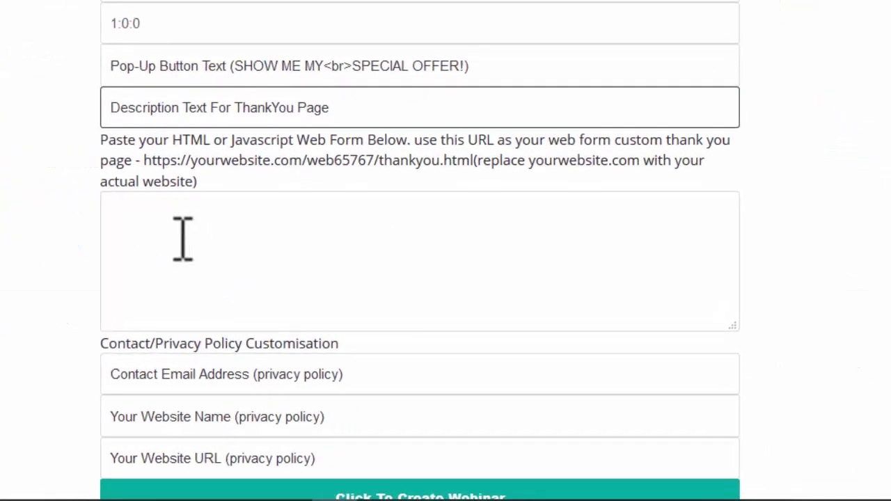
right_click(170, 101)
left_click(213, 179)
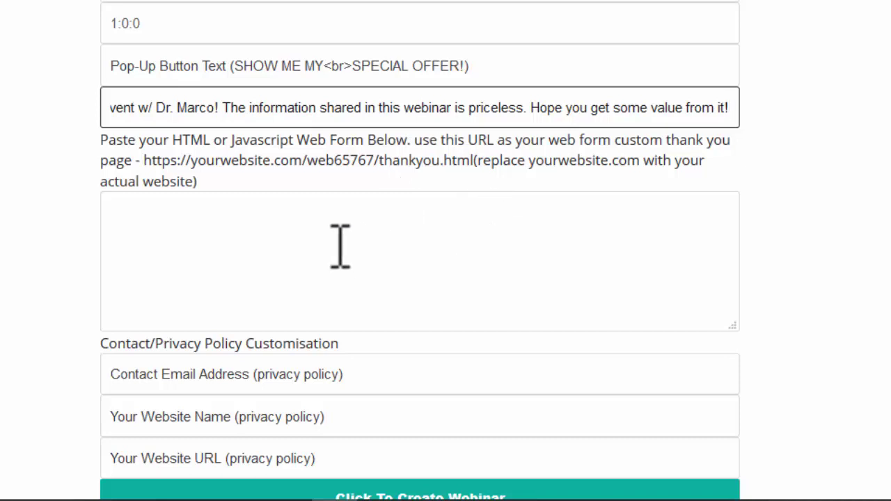
- Copy the sign-up form's JavaScript snippet from AWeber and paste it into the webinar's web form code field
scroll(230, 237, "down", 1)
left_click(207, 151)
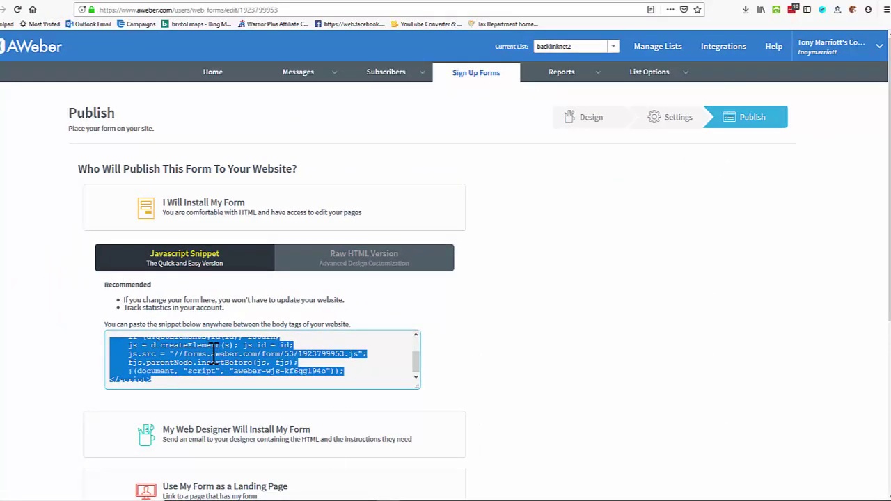
right_click(214, 354)
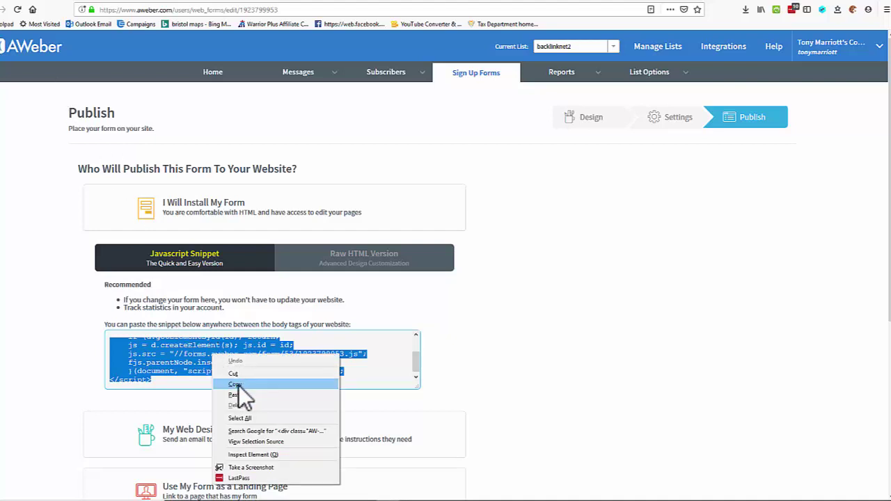
left_click(239, 385)
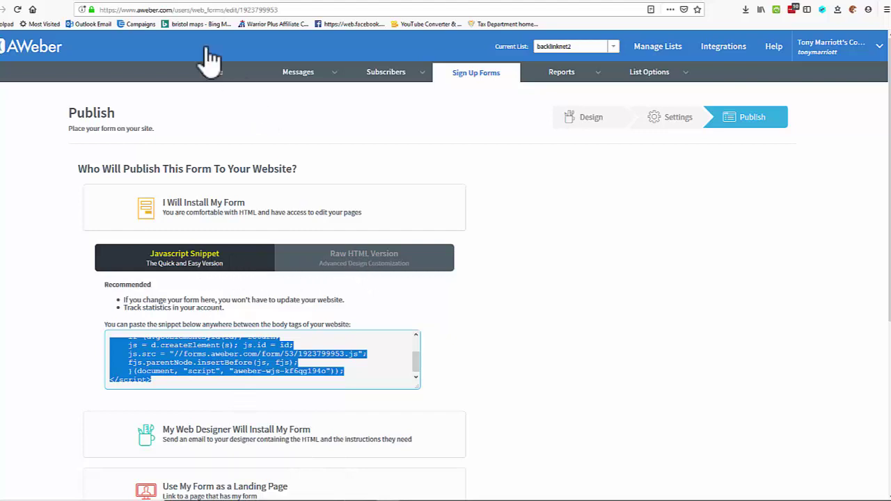
left_click(83, 3)
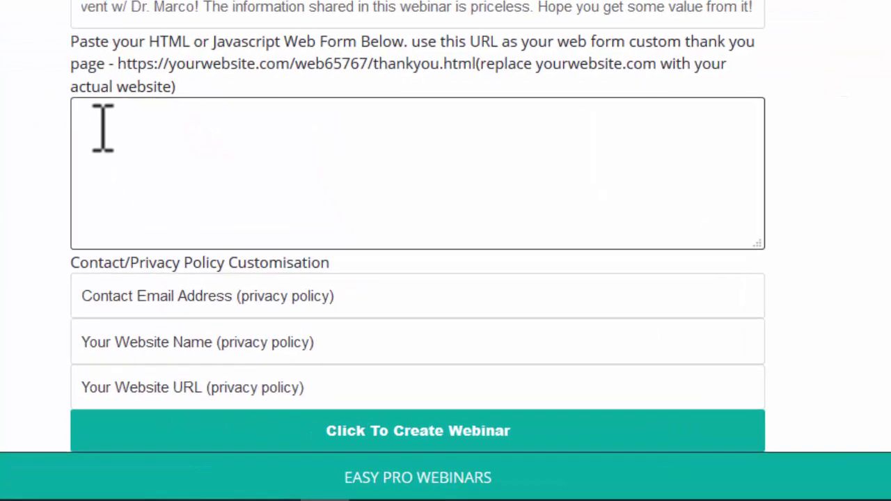
right_click(84, 124)
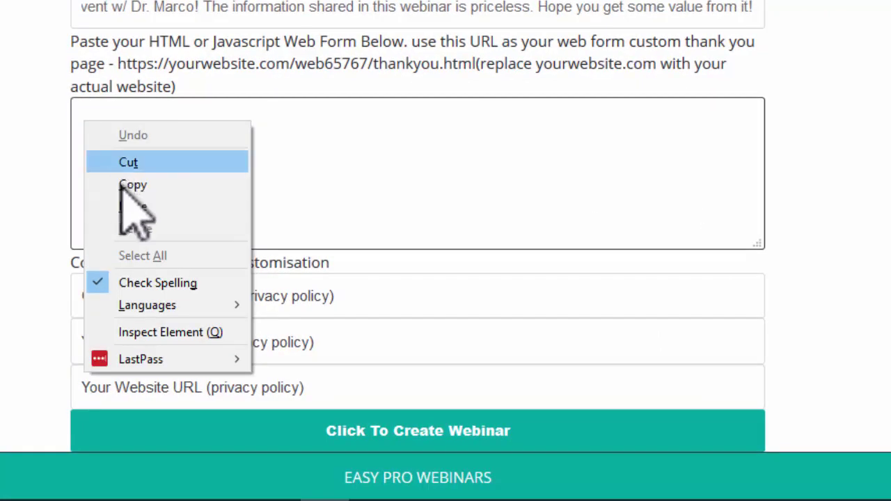
left_click(142, 205)
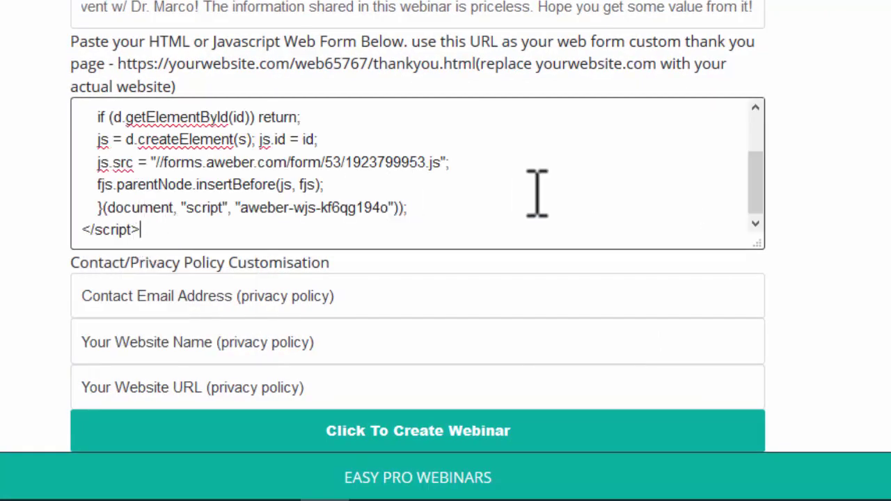
scroll(527, 193, "up", 2)
scroll(527, 194, "down", 2)
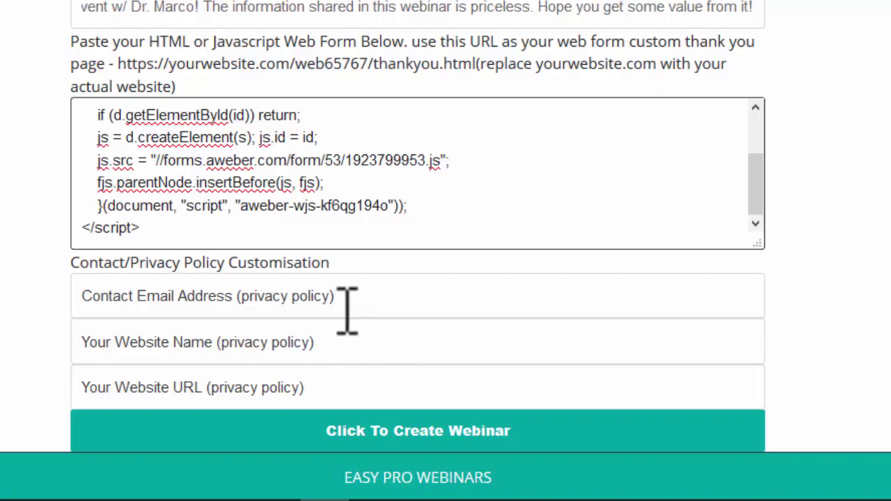
- Fill in the privacy policy's contact e-mail, the blog name as website name and the personal website URL, and create the webinar
left_click(197, 298)
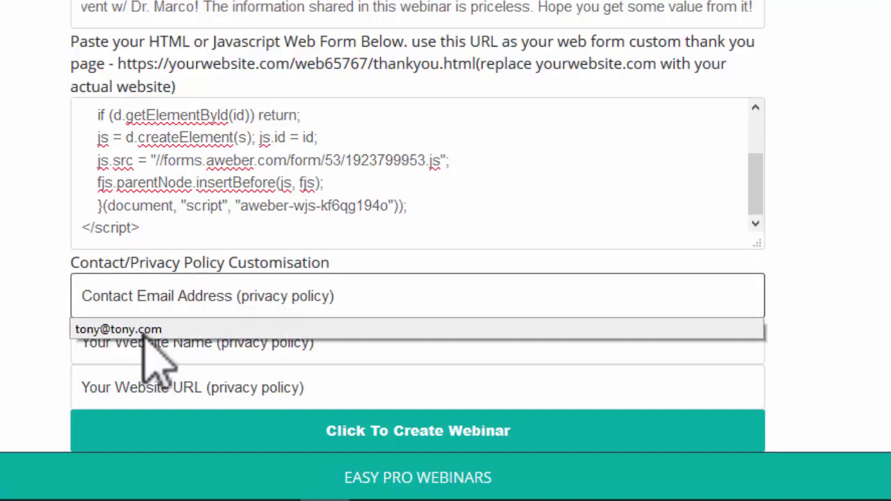
left_click(144, 335)
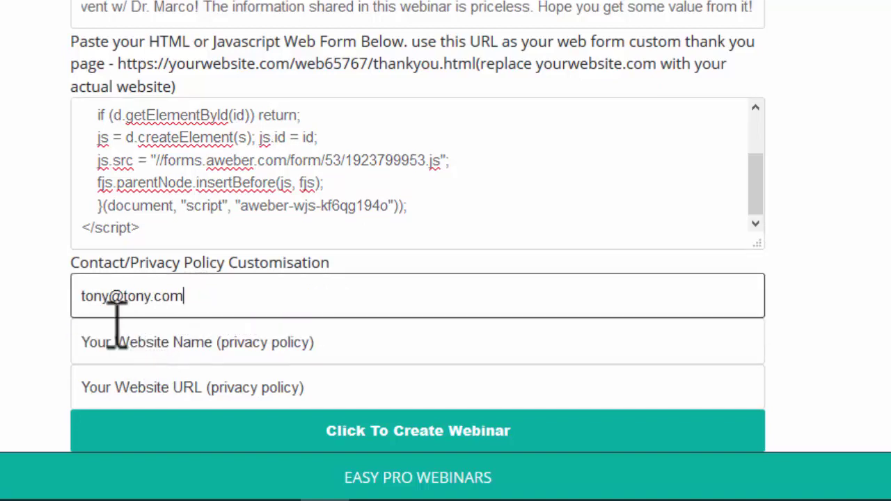
left_click(201, 342)
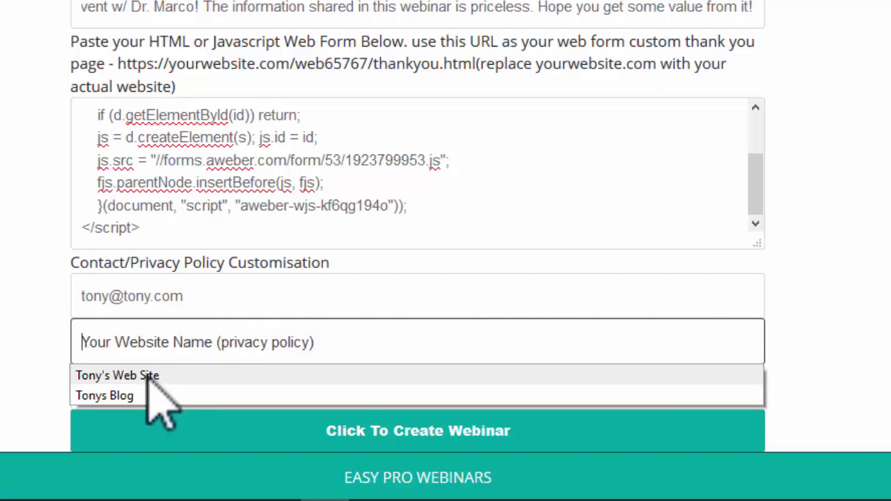
left_click(135, 396)
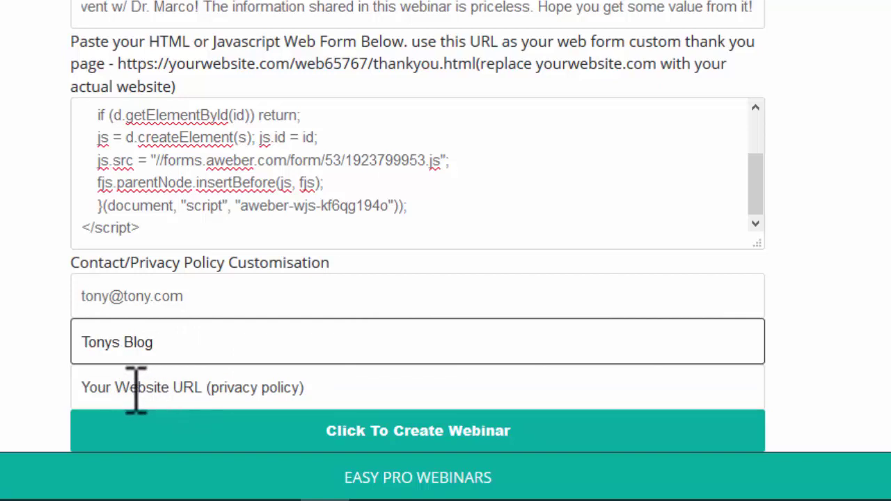
left_click(183, 390)
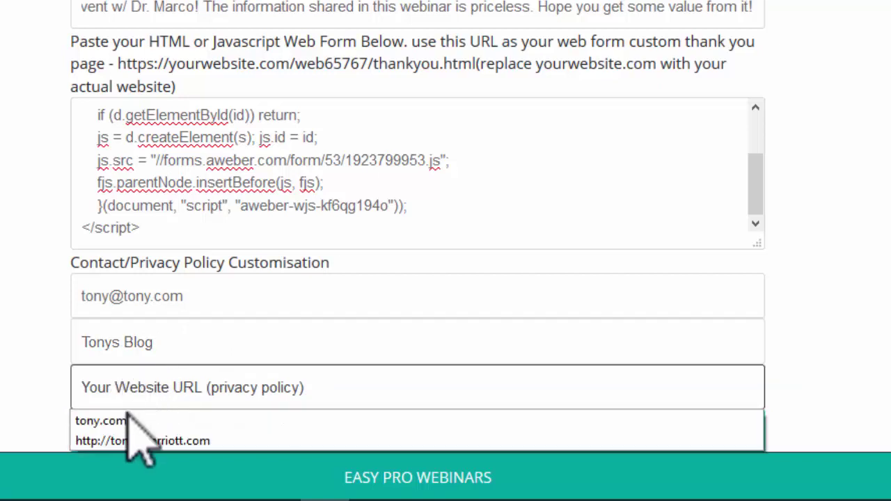
left_click(147, 441)
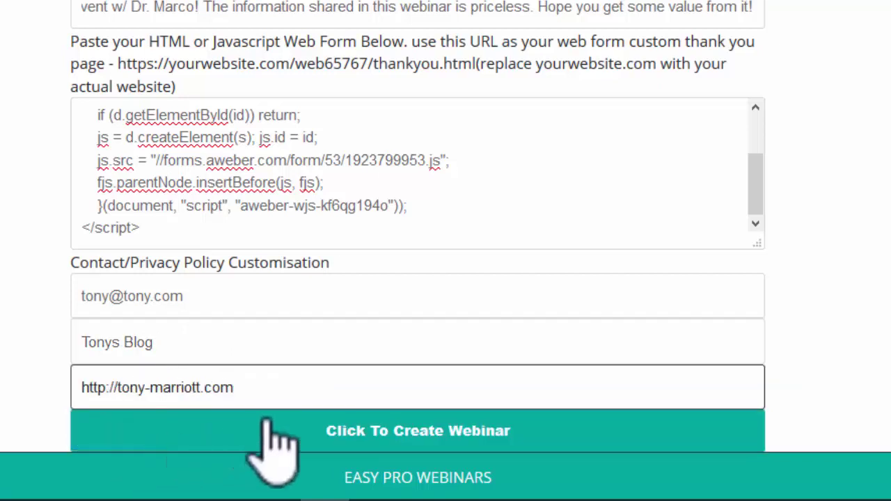
left_click(252, 342)
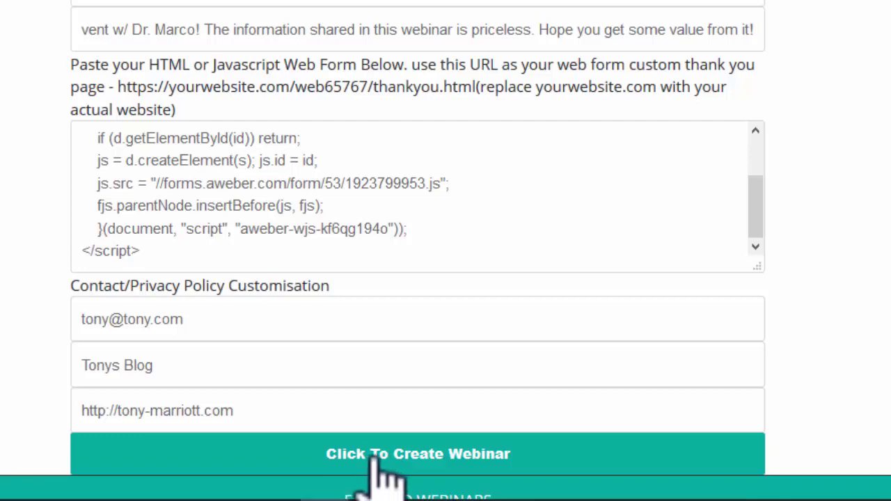
left_click(379, 456)
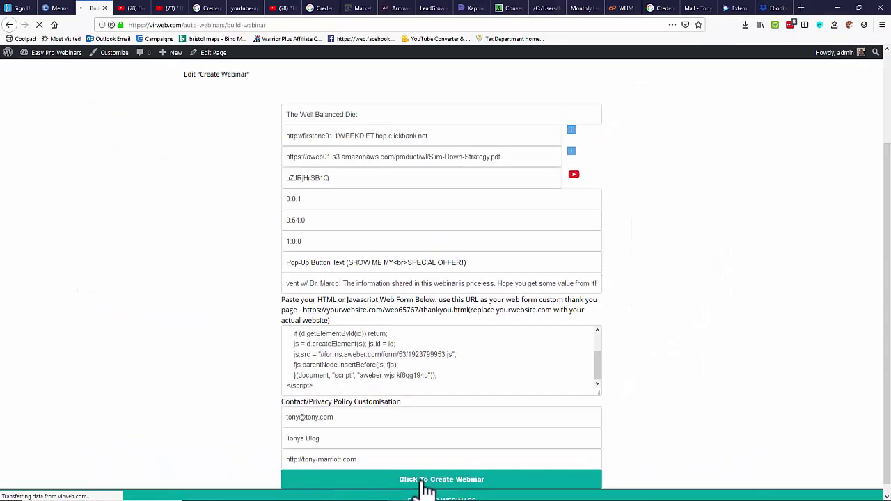